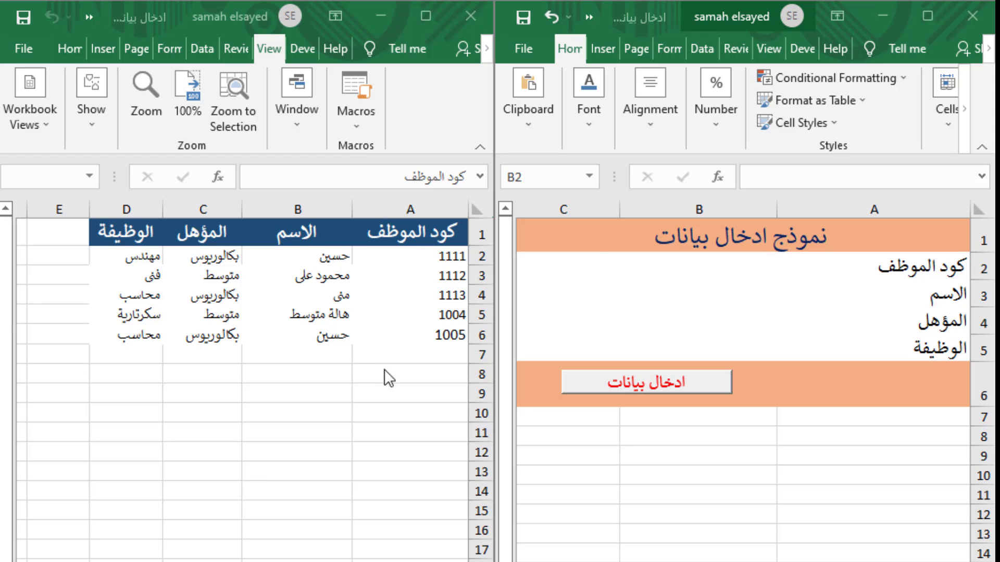
Step: Fill the entry form with employee code 1006 in B2 and job فنى
left_click(730, 265)
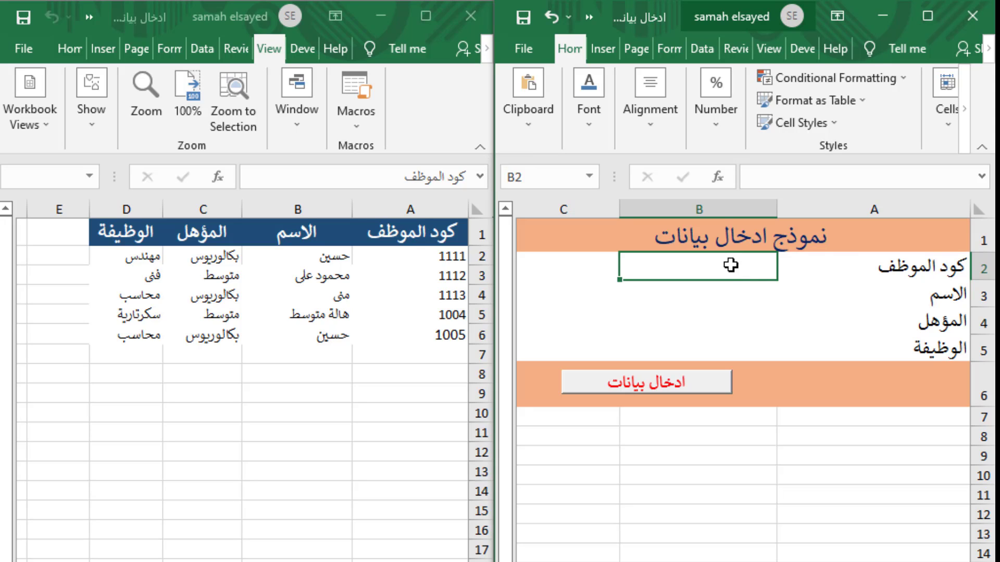
type("1006")
key("Return")
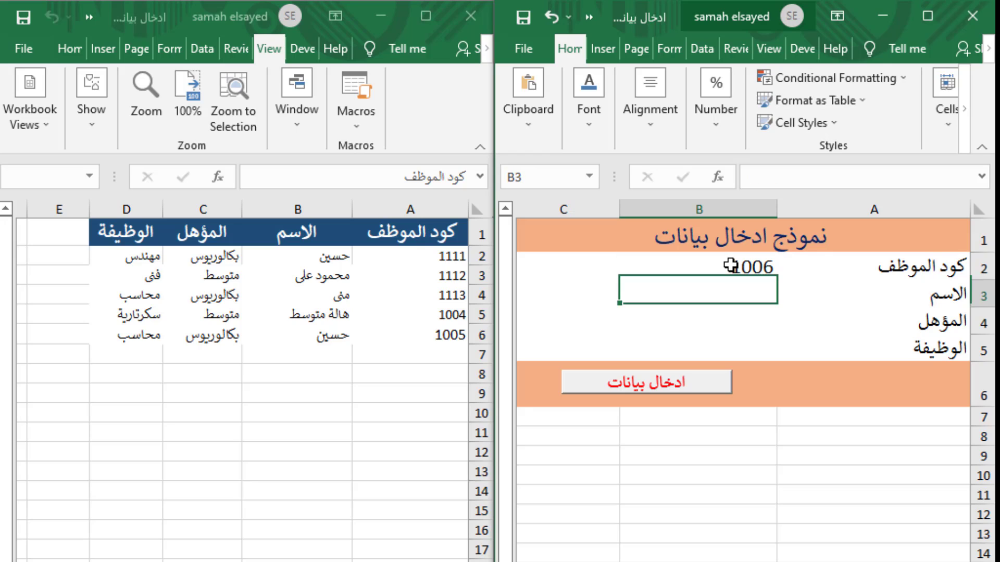
type("فن")
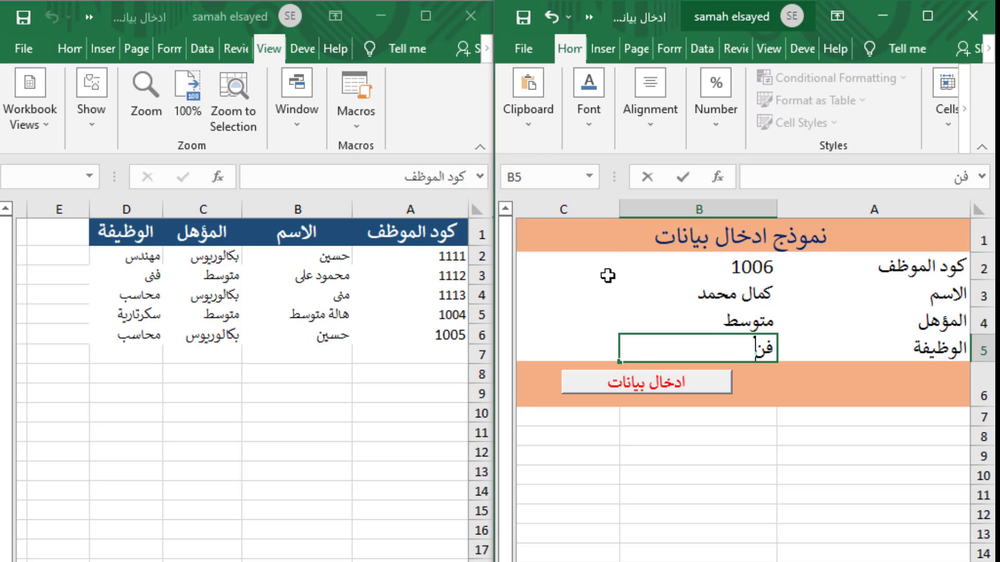
type("ى")
key("Return")
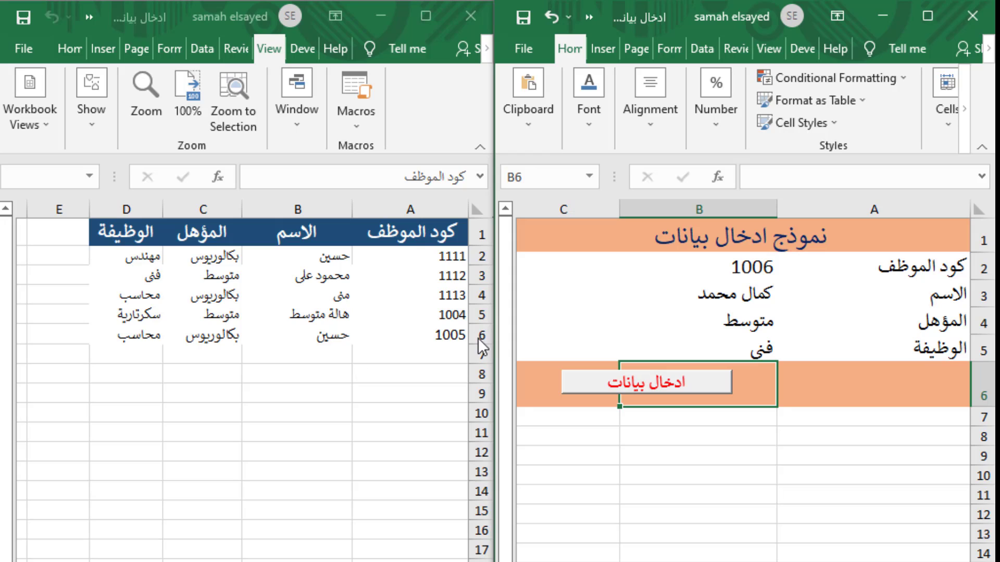
Step: Use the ادخال بيانات button to move record 1006 into row 7 of the employee table
left_click(647, 399)
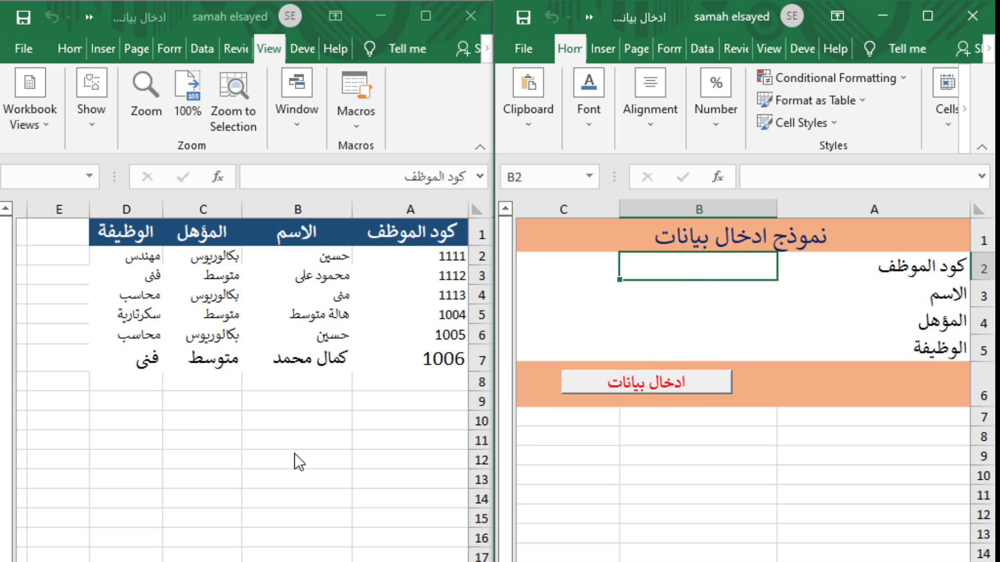
Step: Maximize the window and compare the Sheet2 employee table with the Sheet1 (2) entry form
left_click(927, 15)
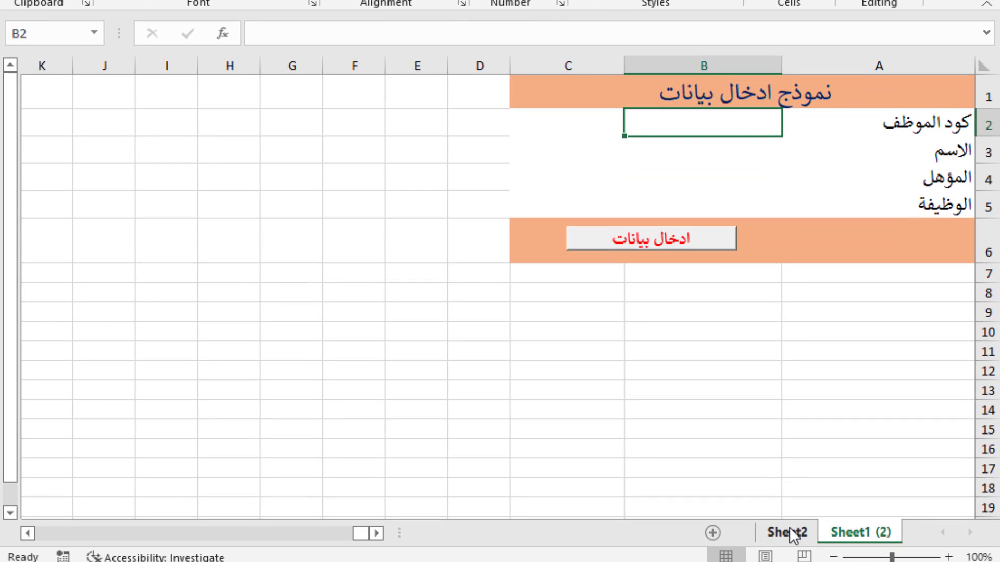
left_click(801, 535)
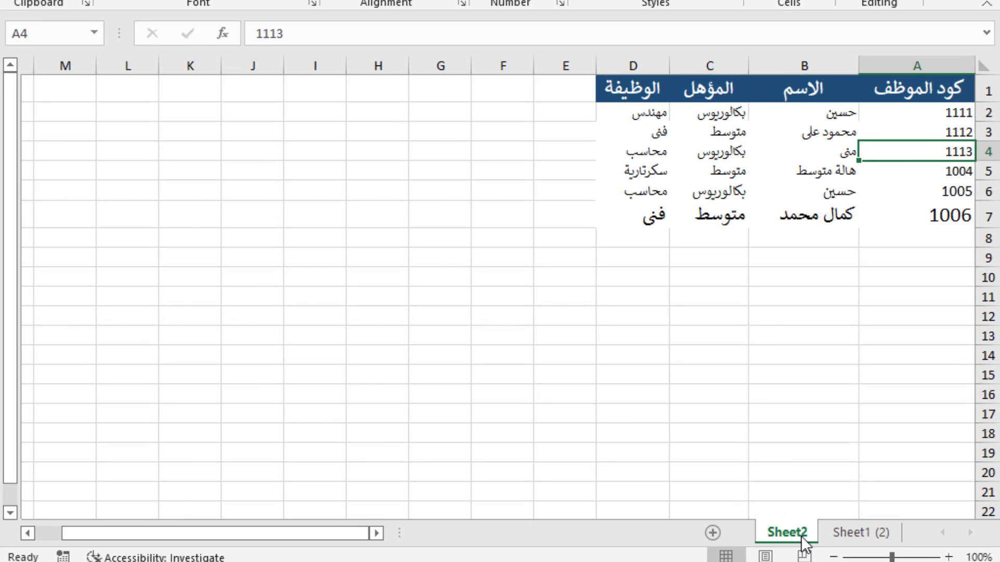
left_click(849, 533)
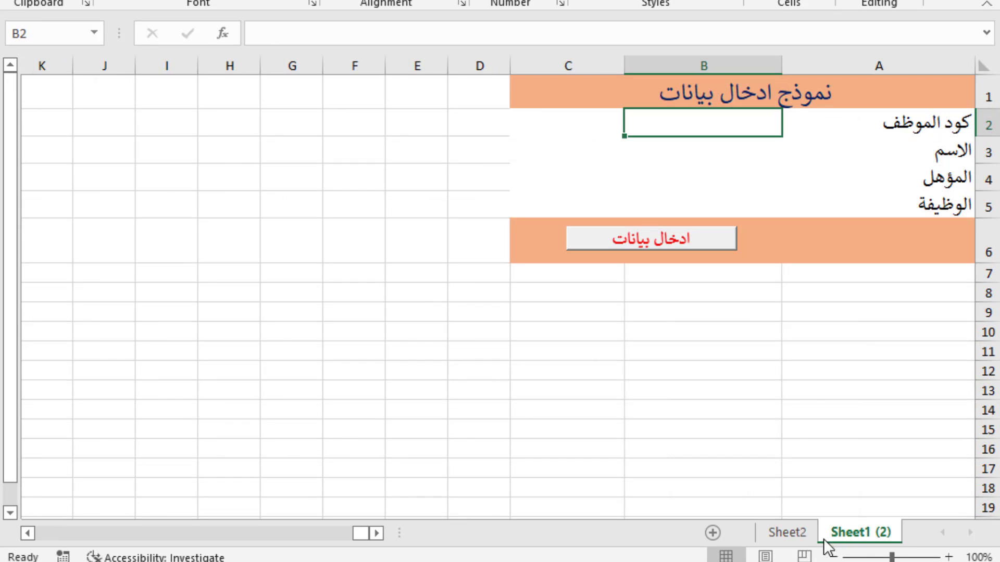
left_click(800, 535)
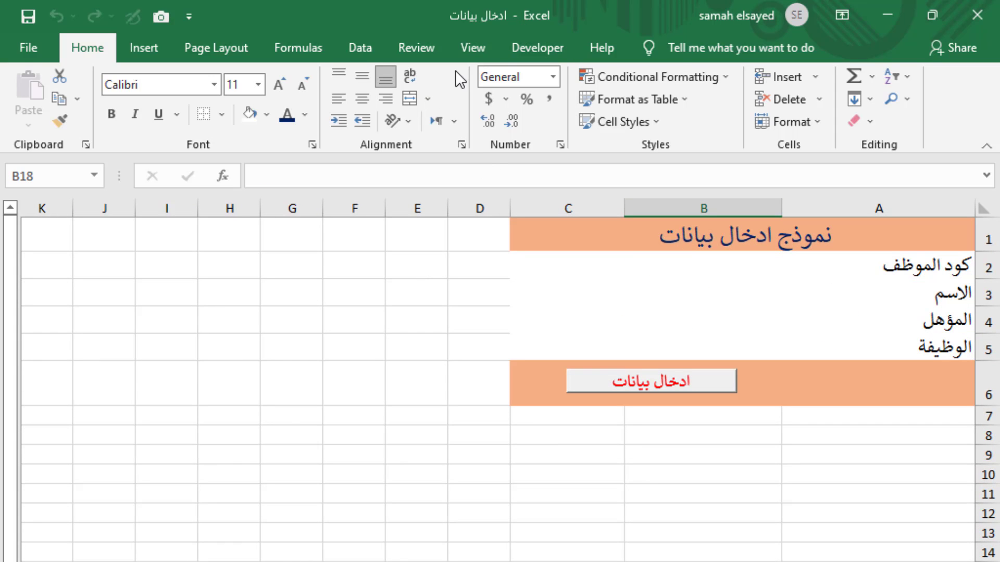
Step: Open a second window of the workbook and bring up the Arrange Windows dialog
left_click(484, 49)
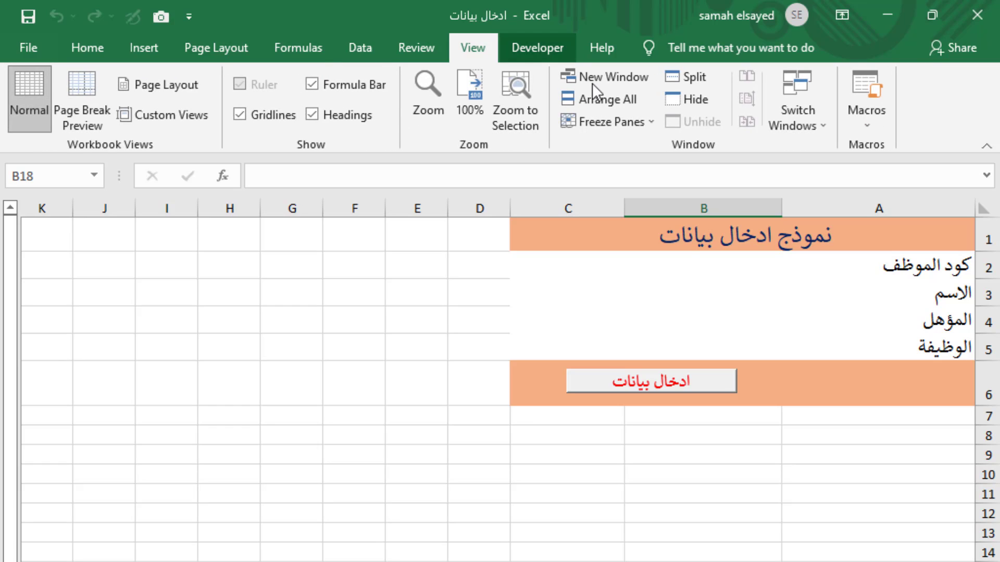
left_click(622, 81)
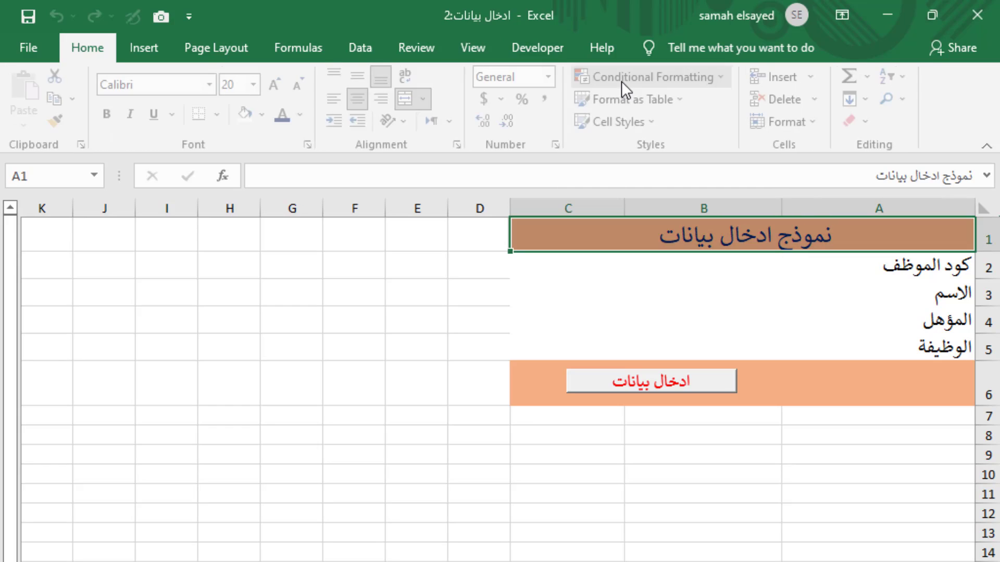
left_click(480, 50)
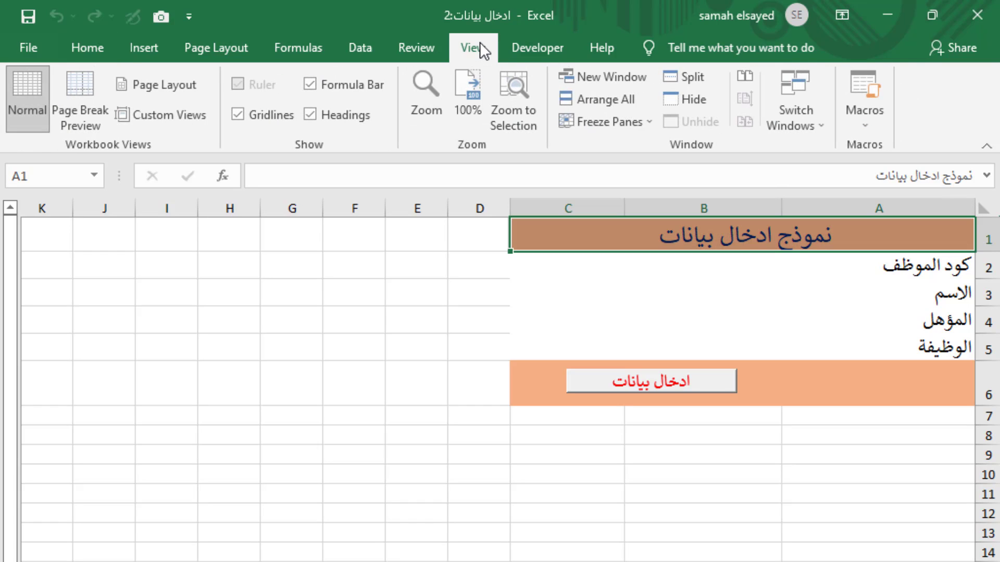
left_click(613, 102)
mouse_move(469, 431)
left_mouse_down()
mouse_move(511, 286)
mouse_move(526, 268)
left_mouse_up()
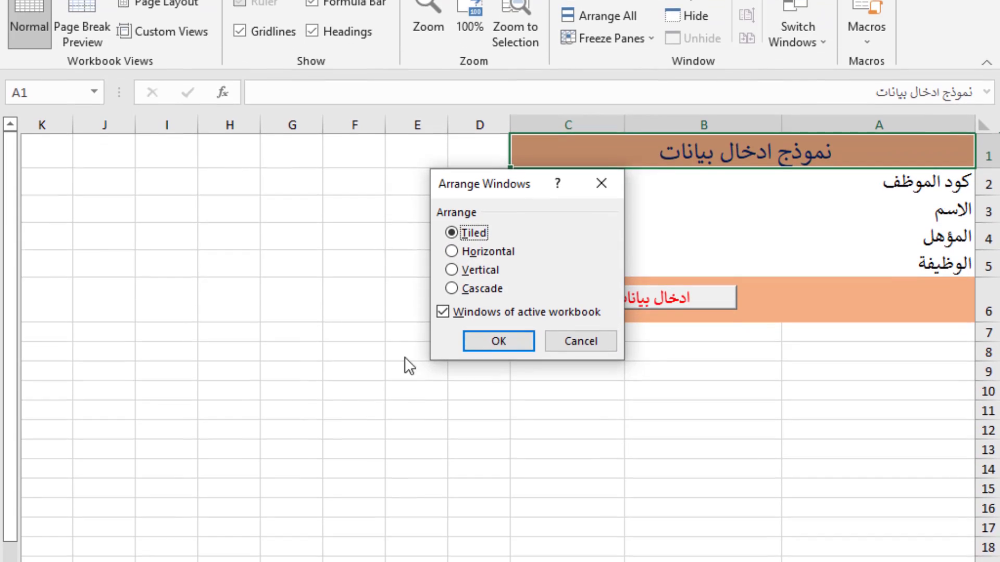
Step: Arrange the two workbook windows Horizontal, stacked one above the other
left_click(452, 187)
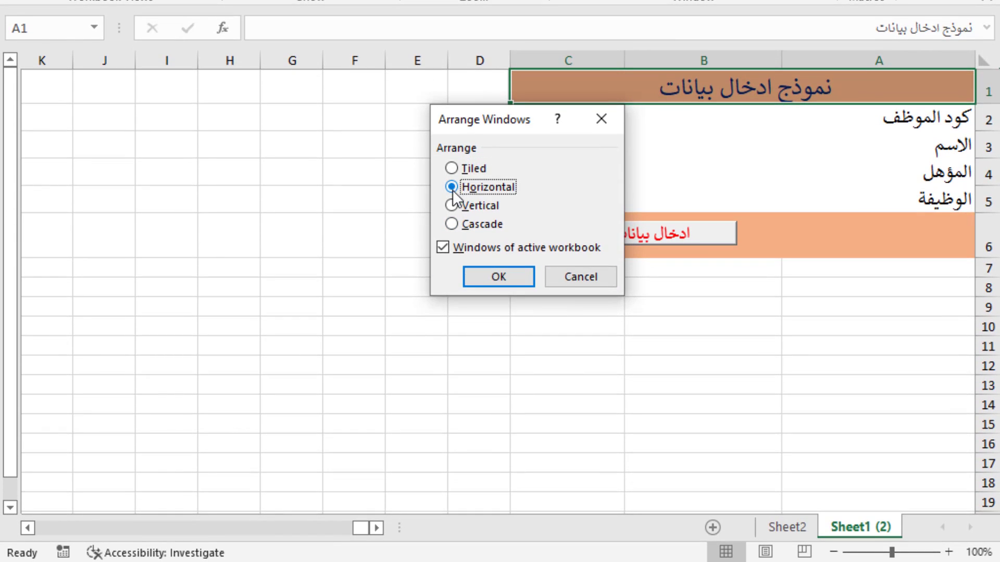
left_click(451, 168)
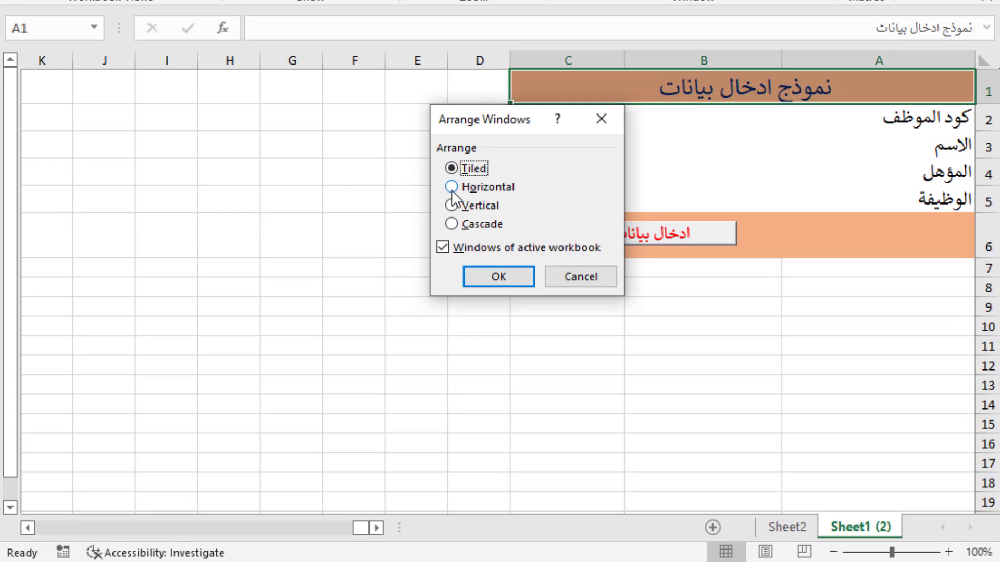
left_click(452, 189)
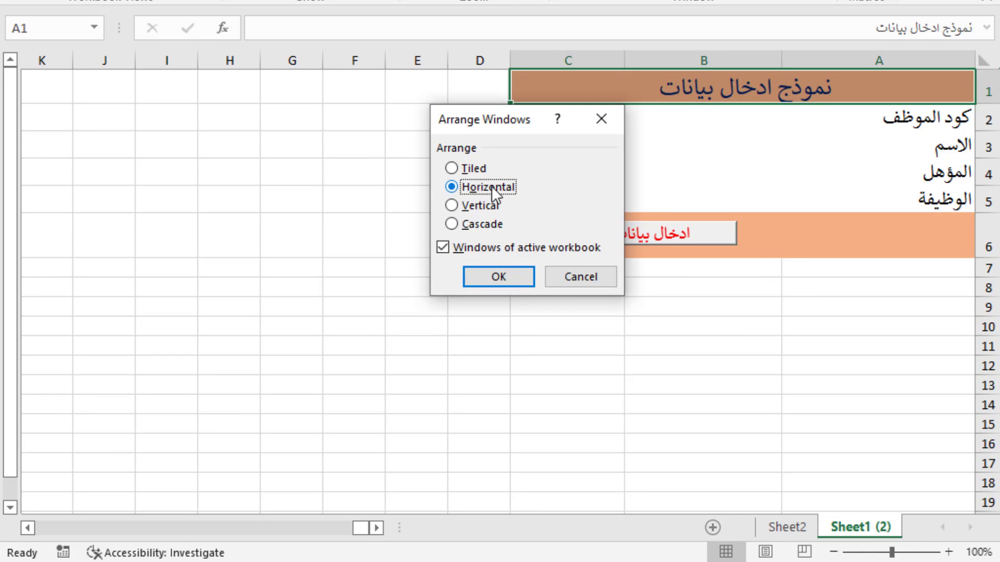
left_click(511, 279)
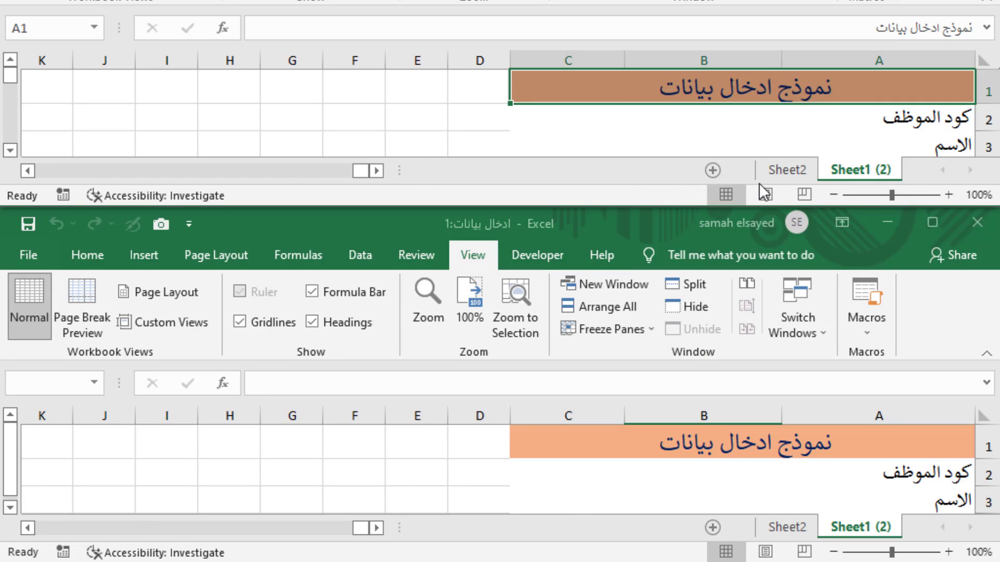
Step: Show the Sheet2 employee table in the lower window, then activate the upper window
left_click(789, 526)
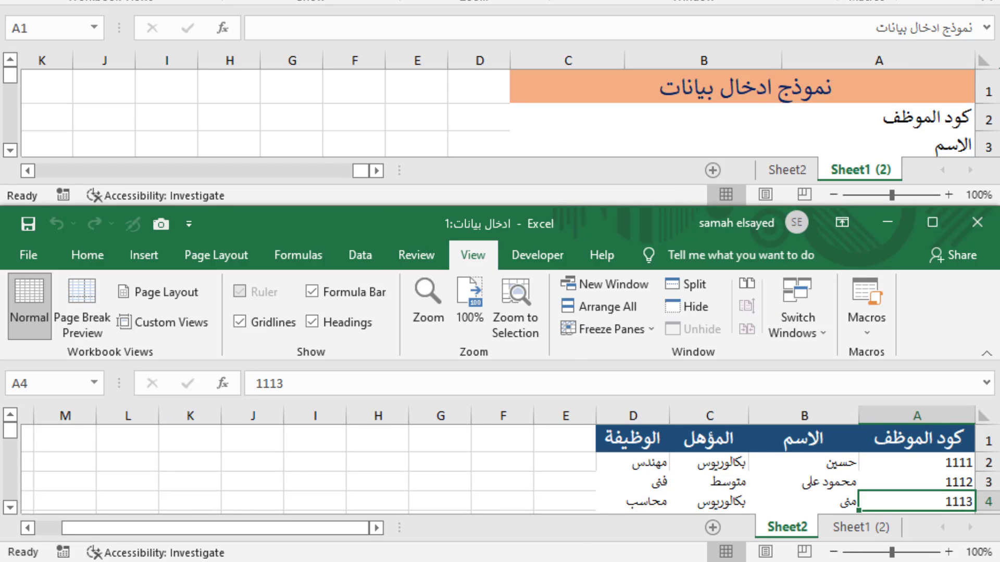
left_click(588, 27)
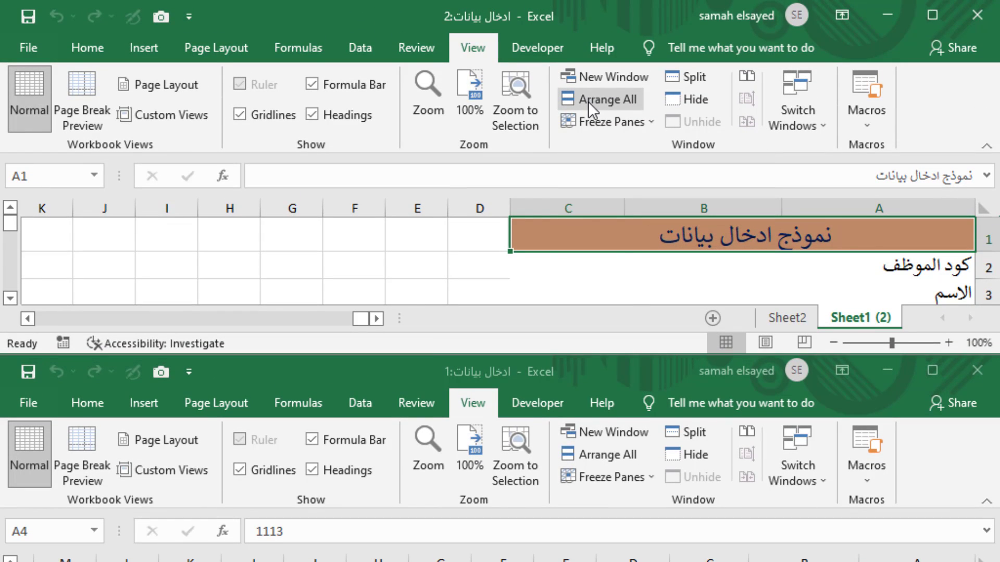
Step: Re-arrange the two windows as Tiled so they sit side by side
left_click(589, 102)
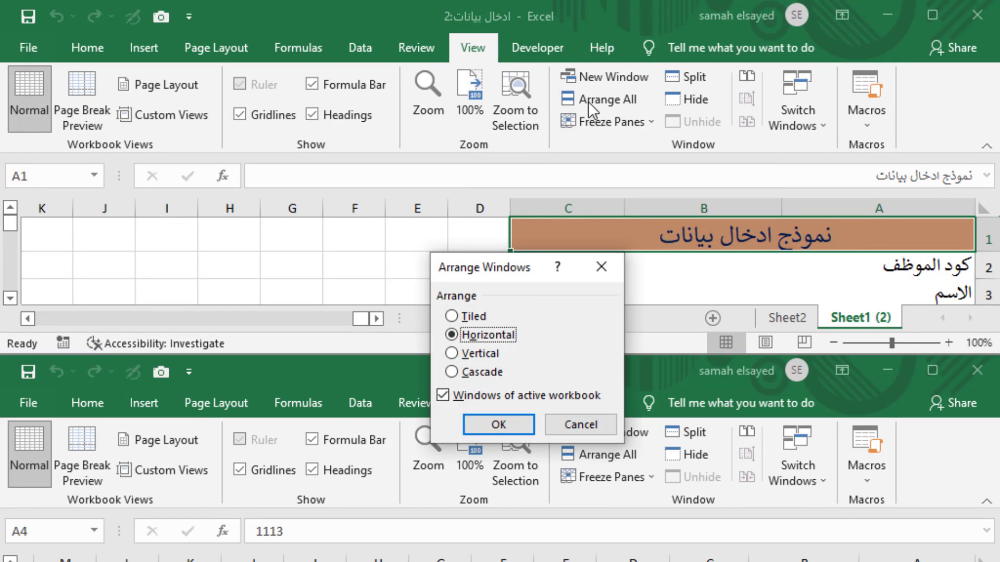
left_click(451, 316)
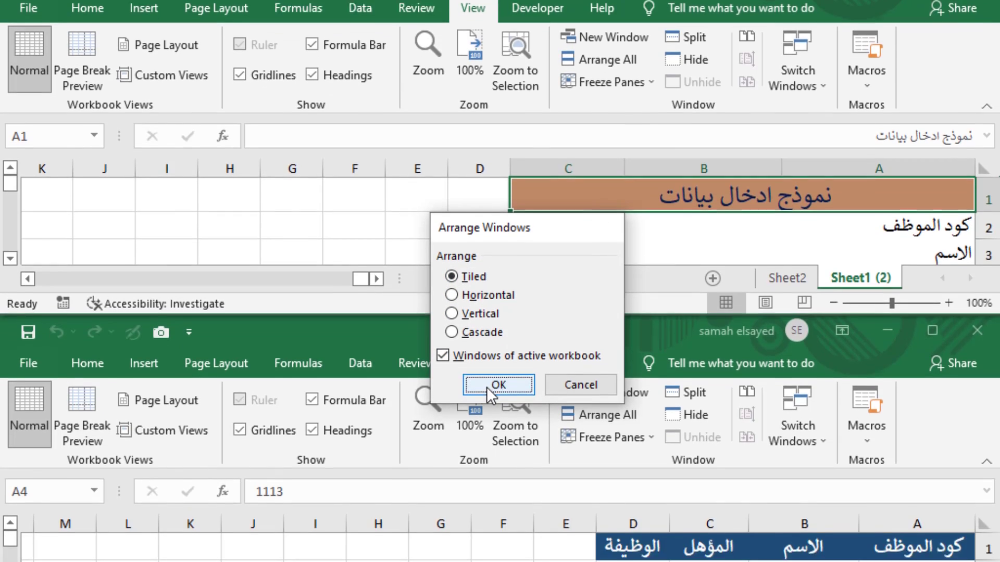
left_click(490, 388)
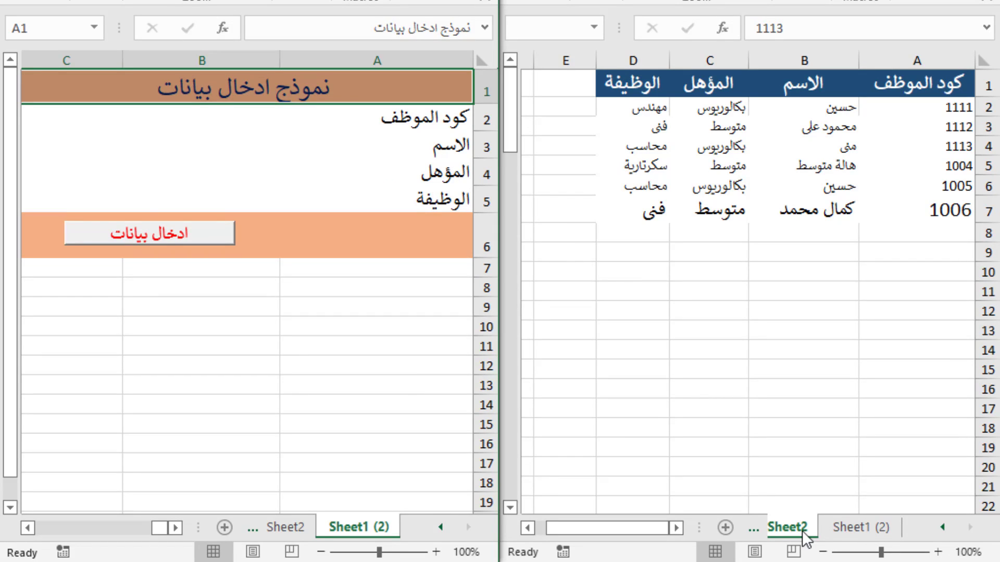
Step: Show the Sheet2 employee table in the left window and the Sheet1 (2) entry form in the right
left_click(842, 523)
left_click(842, 525)
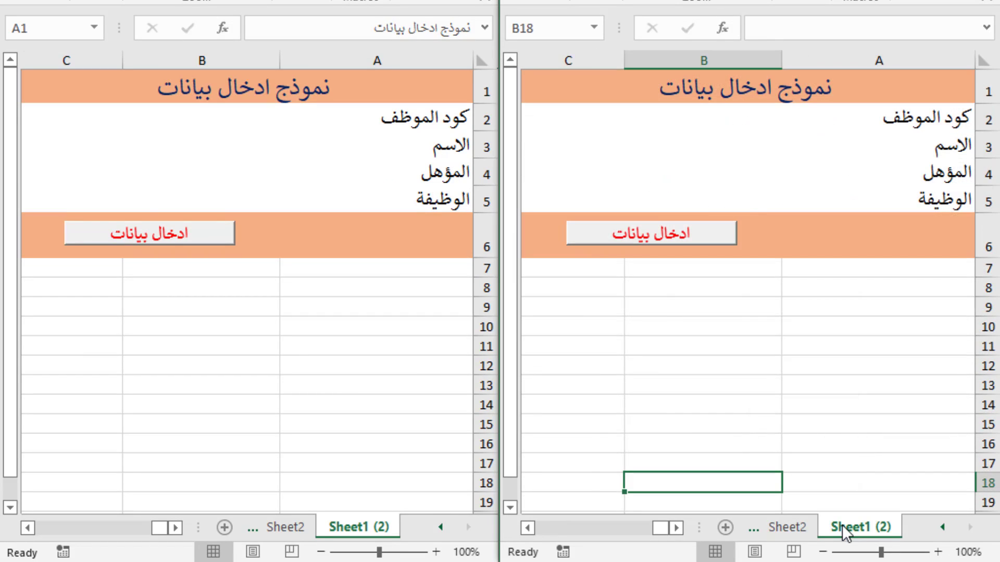
left_click(276, 527)
left_click(276, 528)
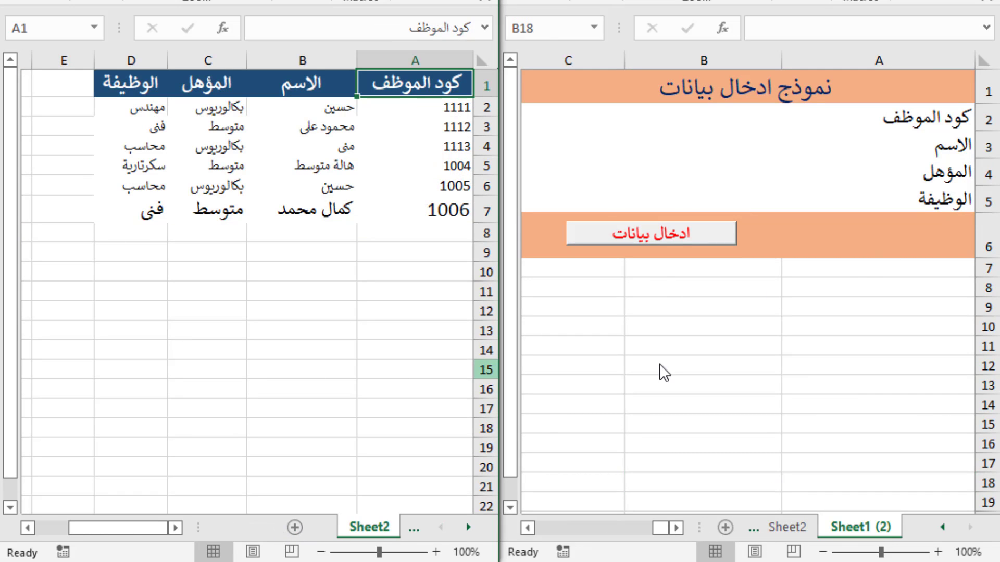
left_click(788, 534)
left_click(787, 534)
left_click(790, 526)
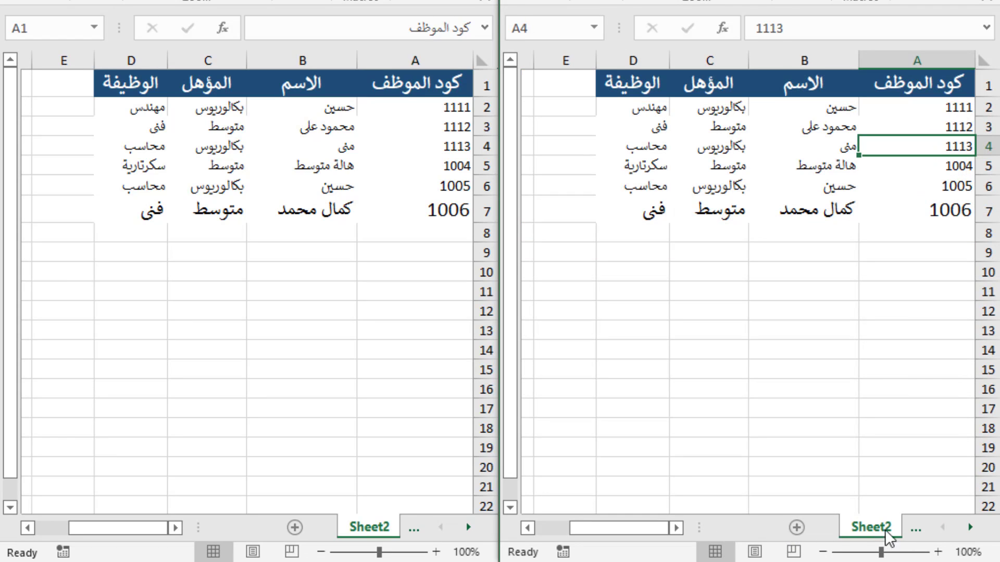
left_click(969, 527)
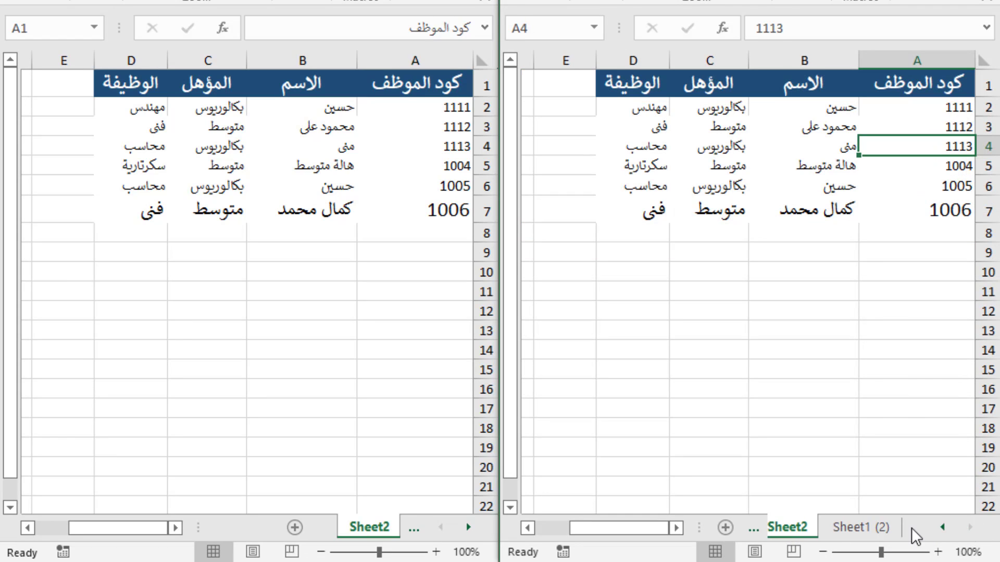
left_click(852, 529)
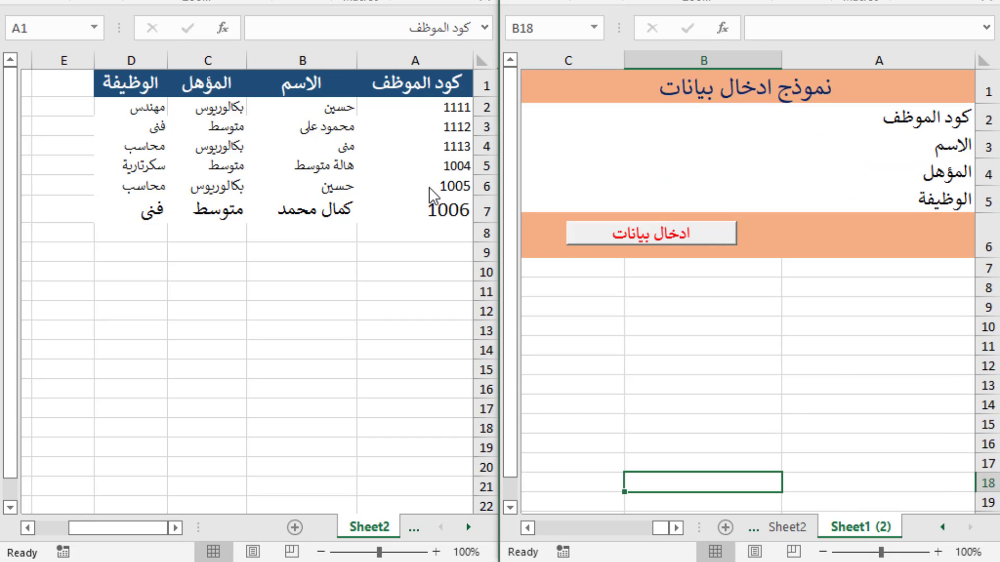